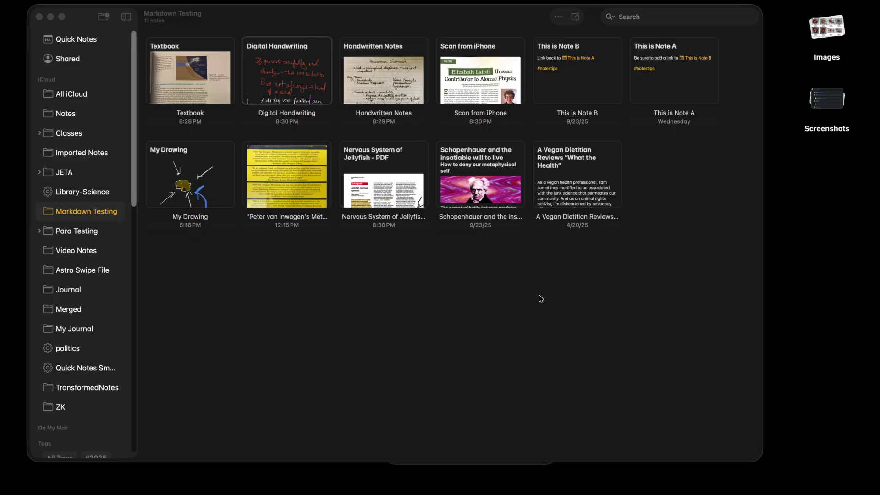
# Step: Open the Textbook note, then the Handwritten Notes note from the Markdown Testing gallery
pyautogui.click(197, 91)
pyautogui.doubleClick(197, 90)
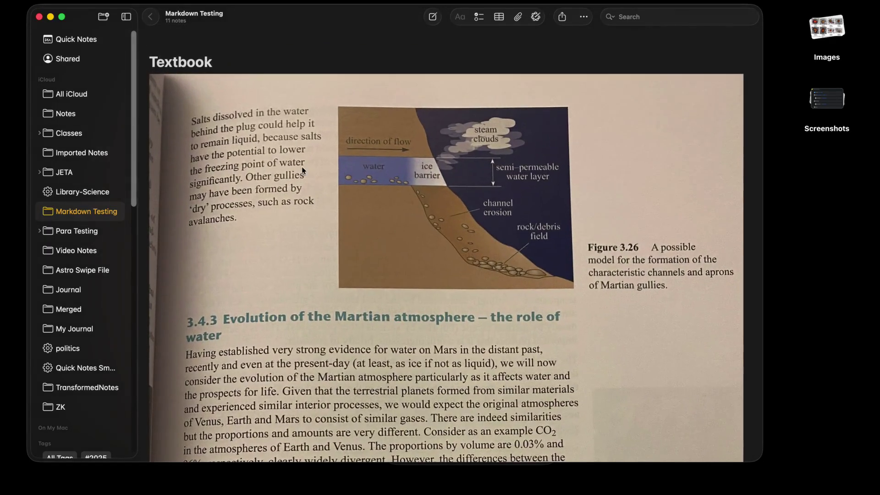
pyautogui.click(150, 17)
pyautogui.doubleClick(414, 83)
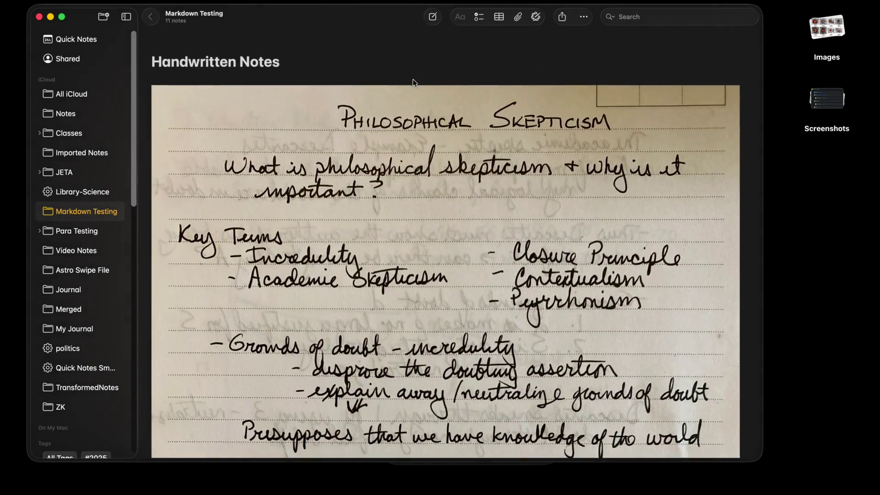
# Step: View the Nervous System of Jellyfish PDF and Scan from iPhone notes, then select Digital Handwriting
pyautogui.click(151, 20)
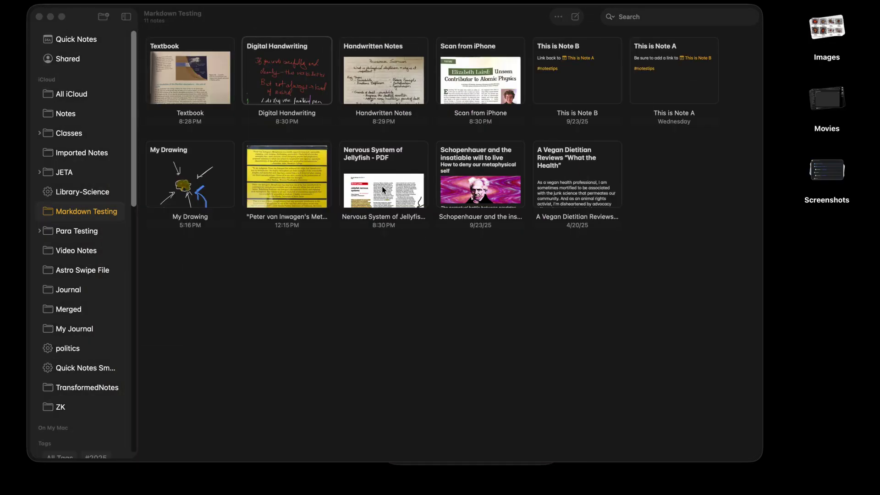
pyautogui.doubleClick(382, 187)
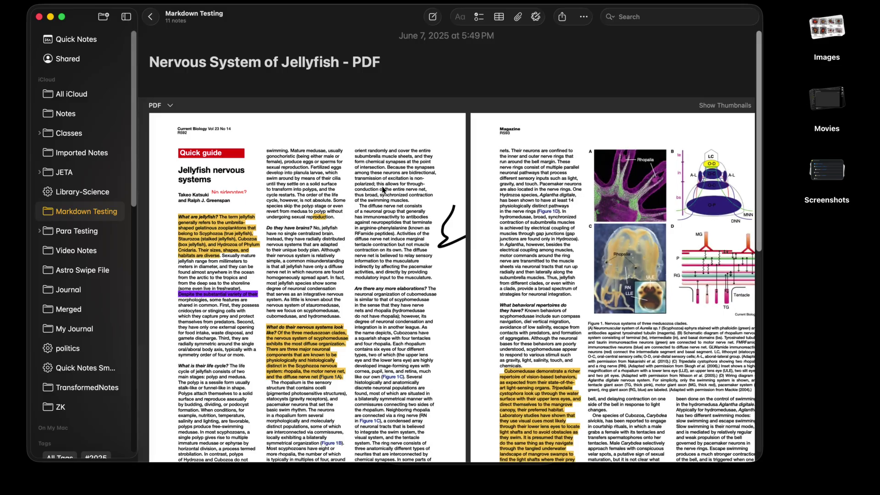
pyautogui.click(150, 17)
pyautogui.doubleClick(484, 86)
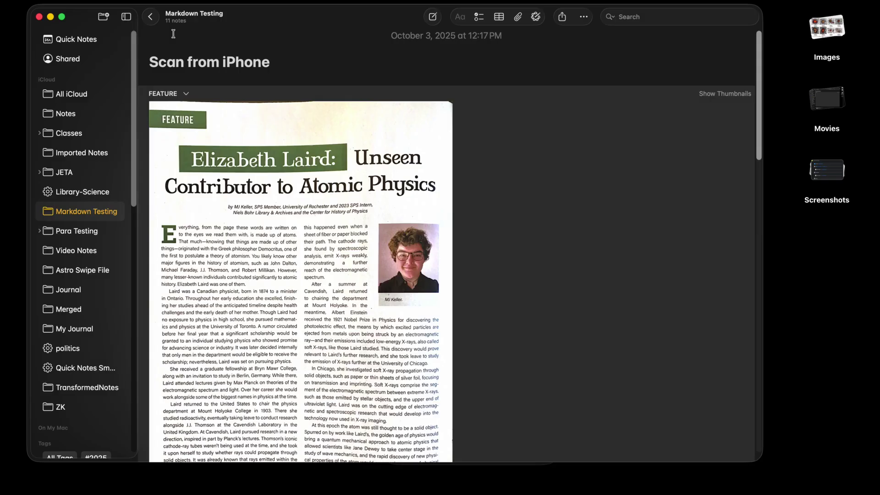
pyautogui.click(148, 18)
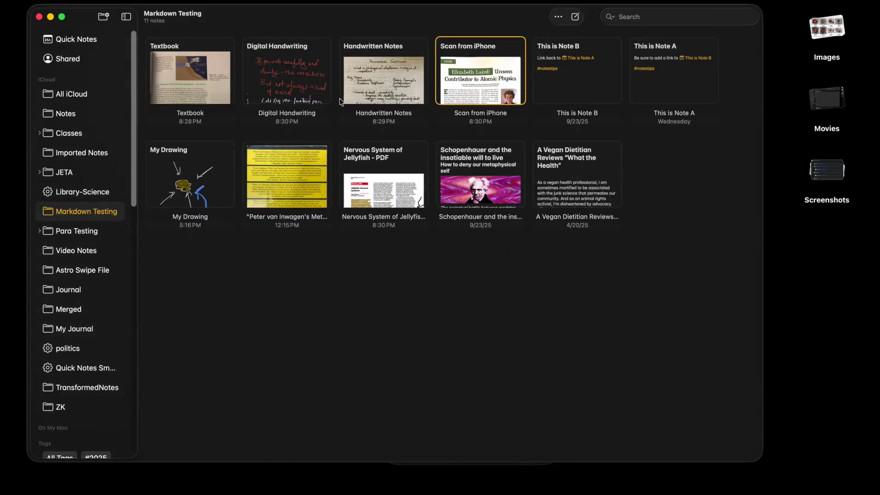
pyautogui.click(296, 73)
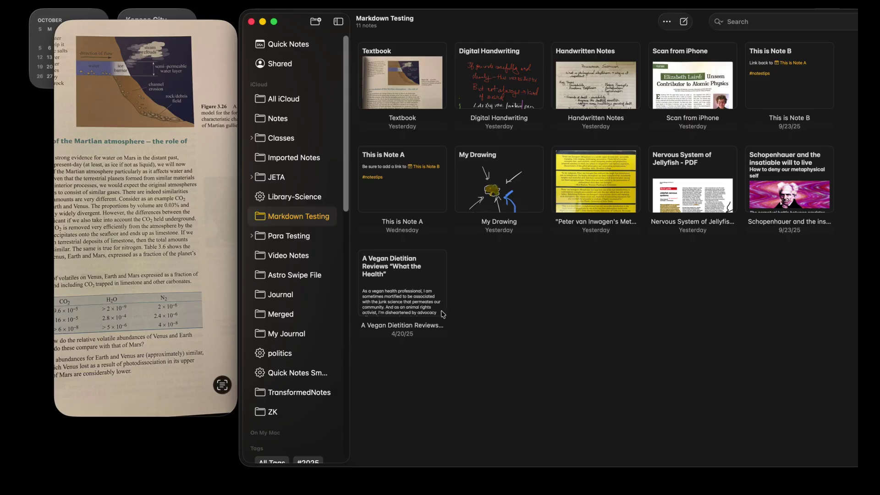
# Step: Run Live Text on the mirrored textbook photo, then reopen the Textbook note on the Mac
pyautogui.click(152, 182)
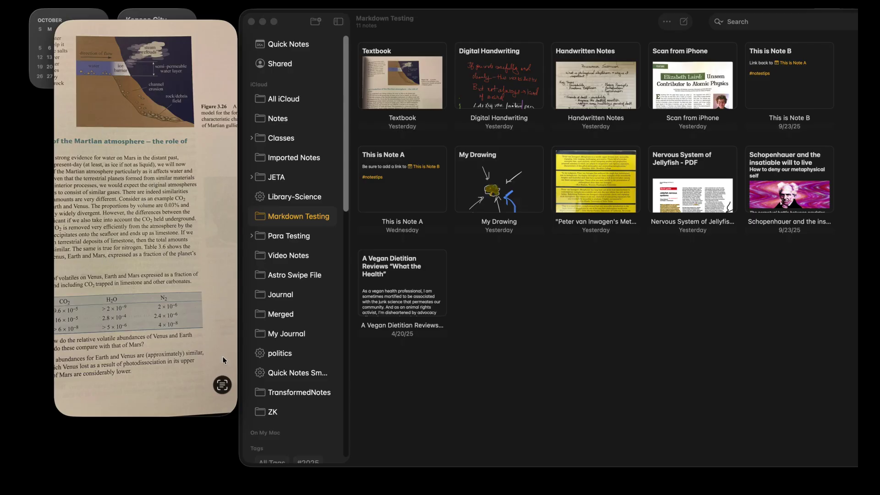
pyautogui.click(223, 385)
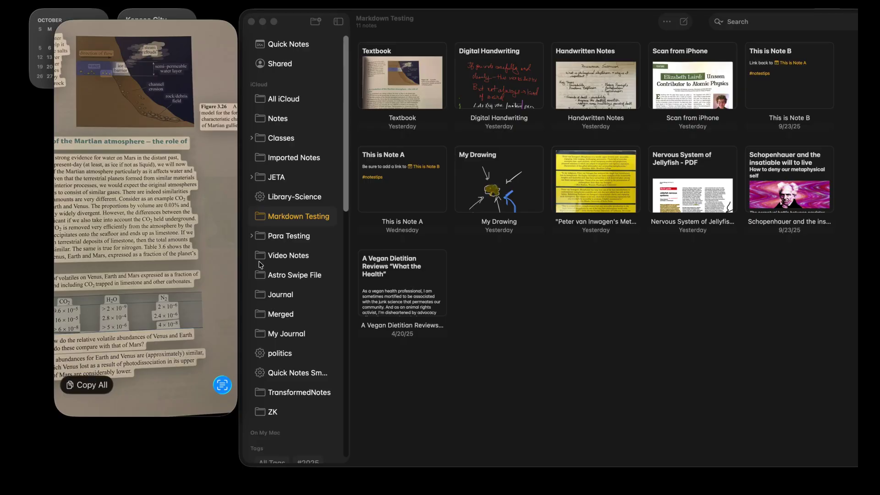
pyautogui.click(545, 350)
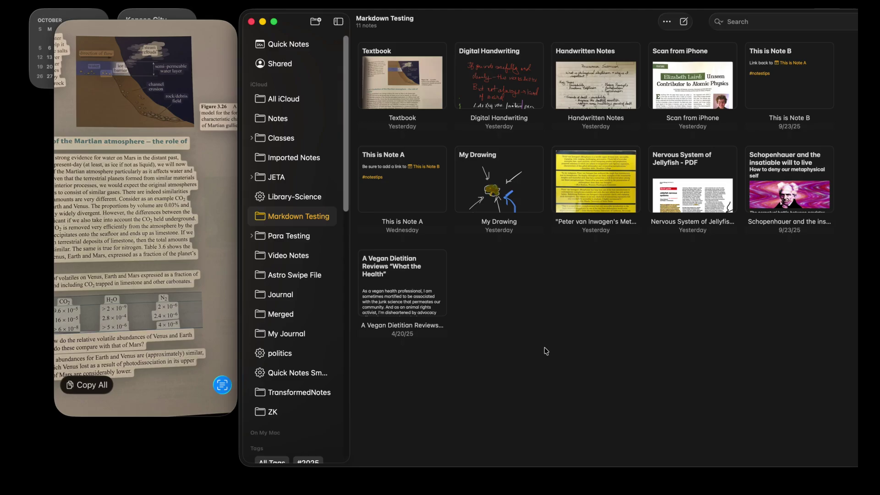
pyautogui.doubleClick(414, 90)
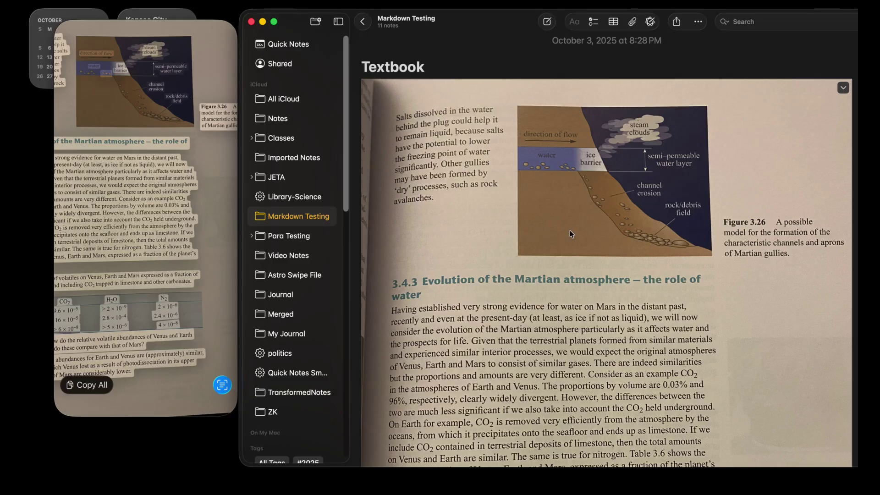
# Step: Quick Look the Textbook photo, copy its recognized text, and close the preview
pyautogui.click(575, 252)
pyautogui.rightClick(554, 264)
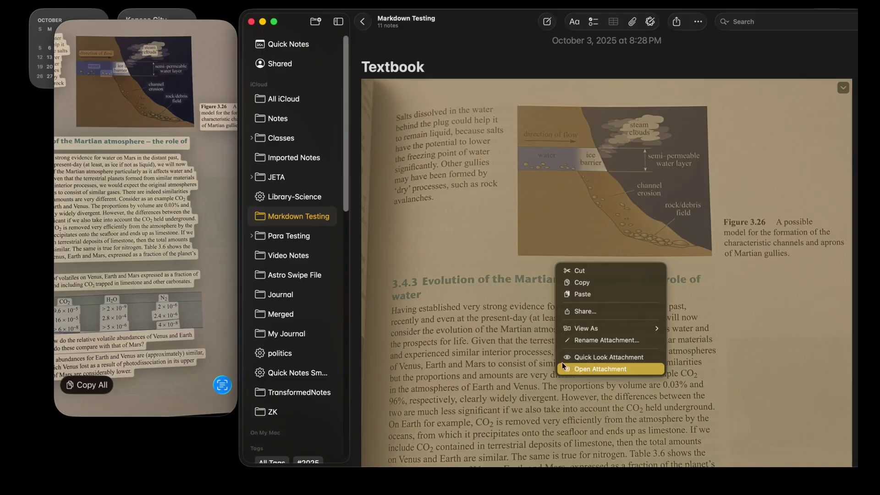
pyautogui.click(591, 361)
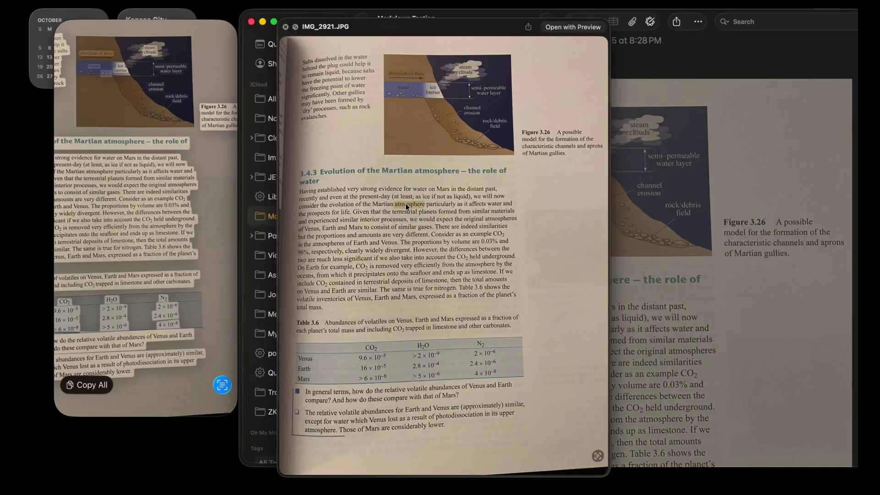
pyautogui.rightClick(405, 202)
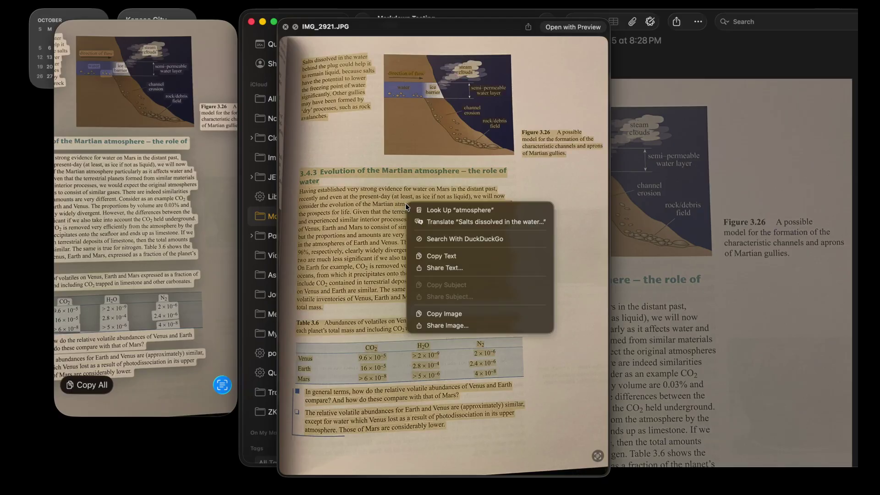
pyautogui.click(442, 258)
pyautogui.press('Escape')
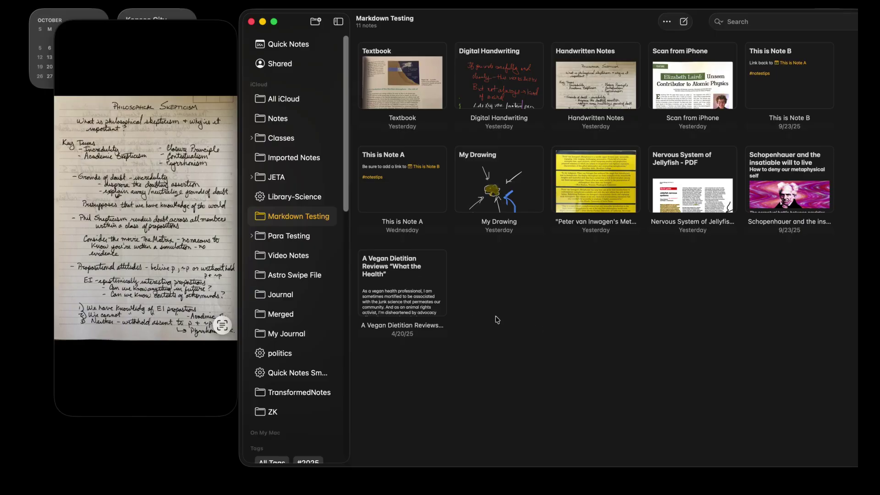
# Step: Run Live Text on the handwritten Philosophical Skepticism photo, then return to the Notes window
pyautogui.click(149, 196)
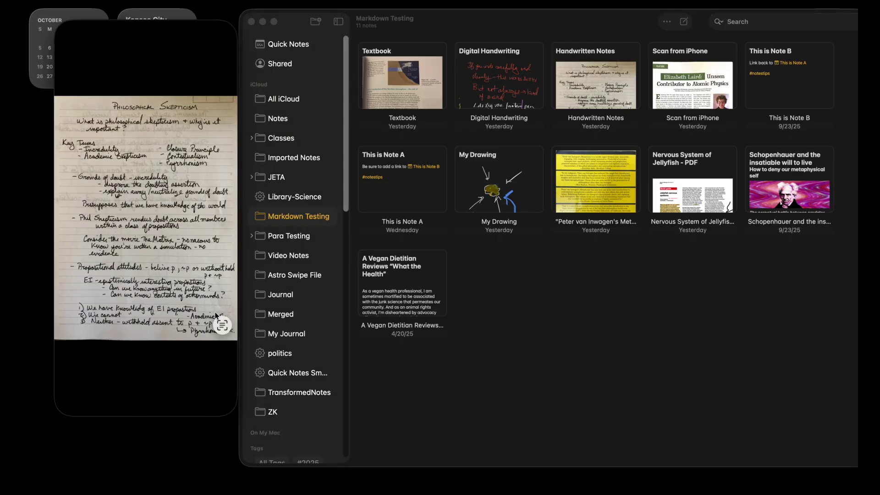
pyautogui.click(223, 326)
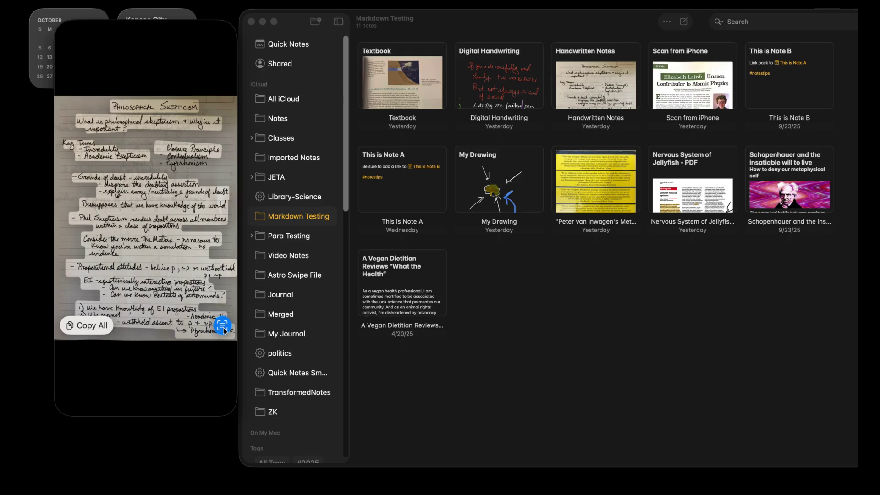
pyautogui.click(539, 342)
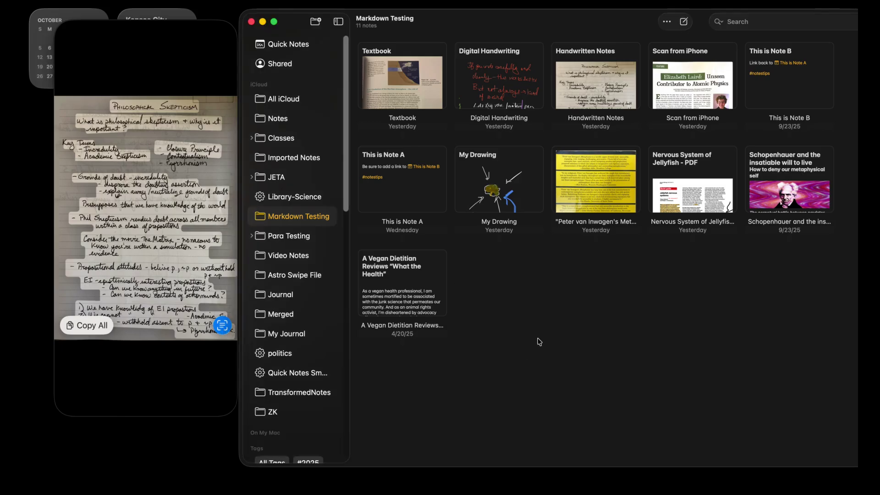
# Step: Quick Look the Handwritten Notes scan and select all its recognized handwriting, starting from 'What'
pyautogui.click(604, 93)
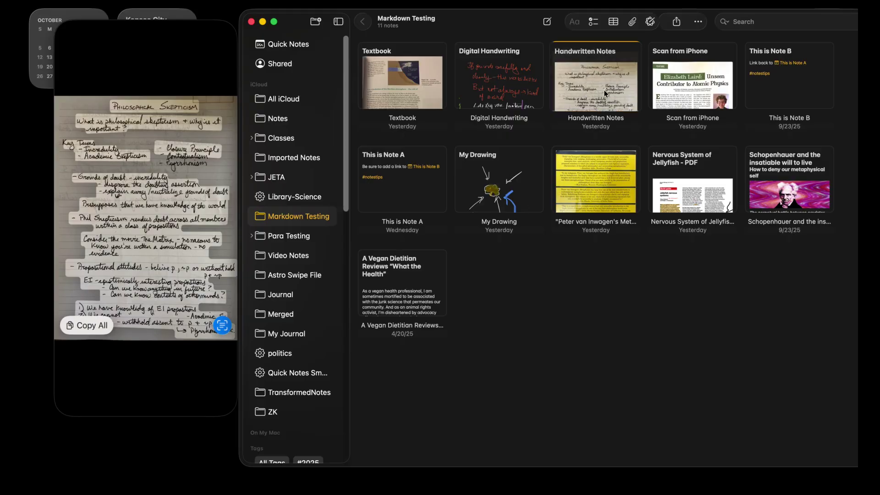
pyautogui.doubleClick(604, 93)
pyautogui.rightClick(516, 263)
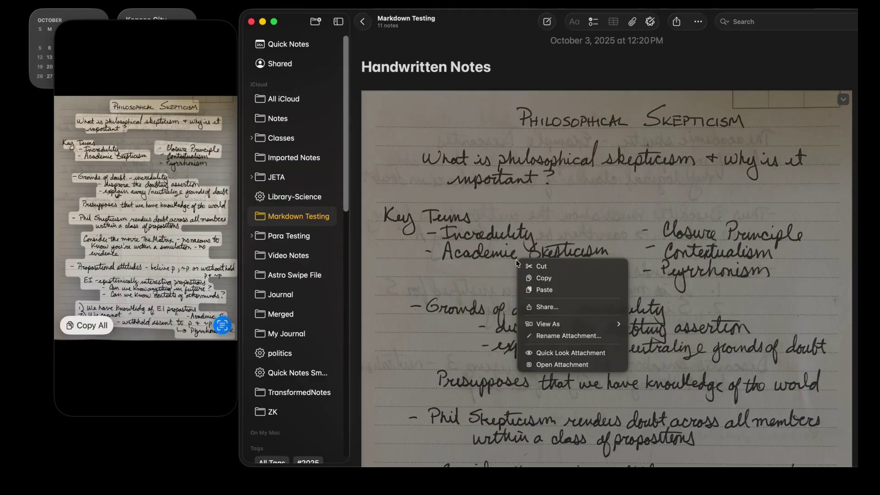
pyautogui.click(584, 351)
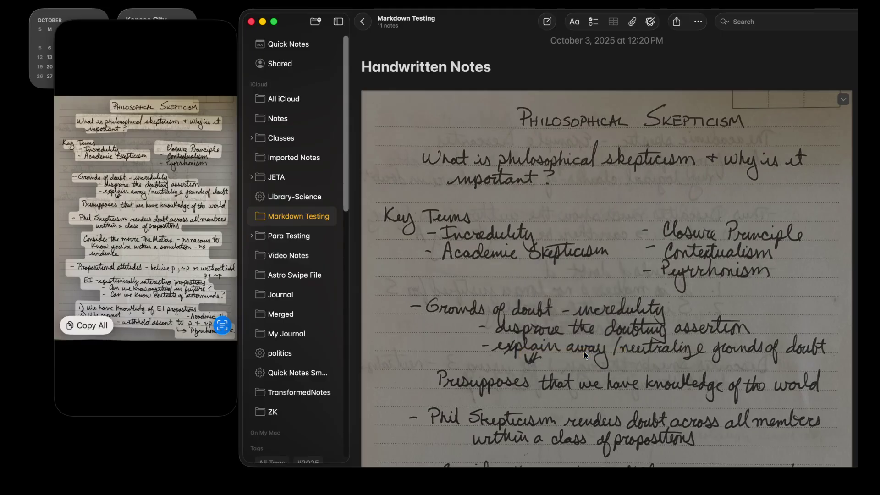
pyautogui.doubleClick(337, 81)
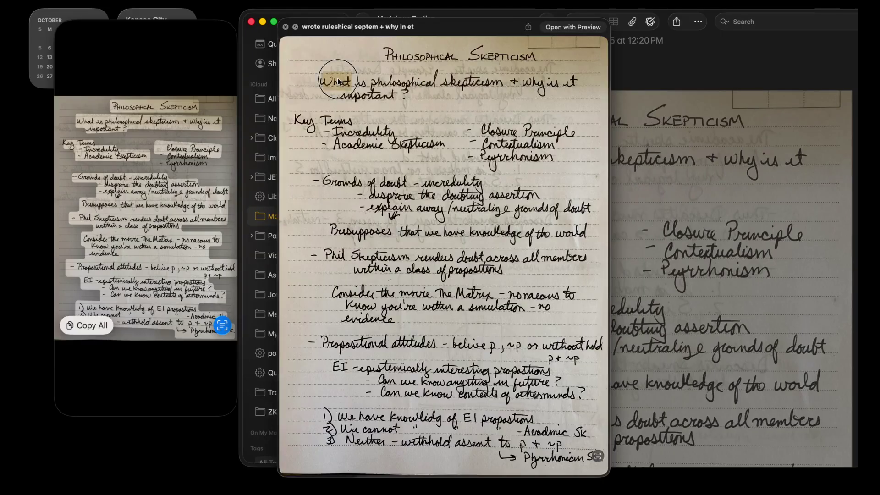
pyautogui.press('super+a')
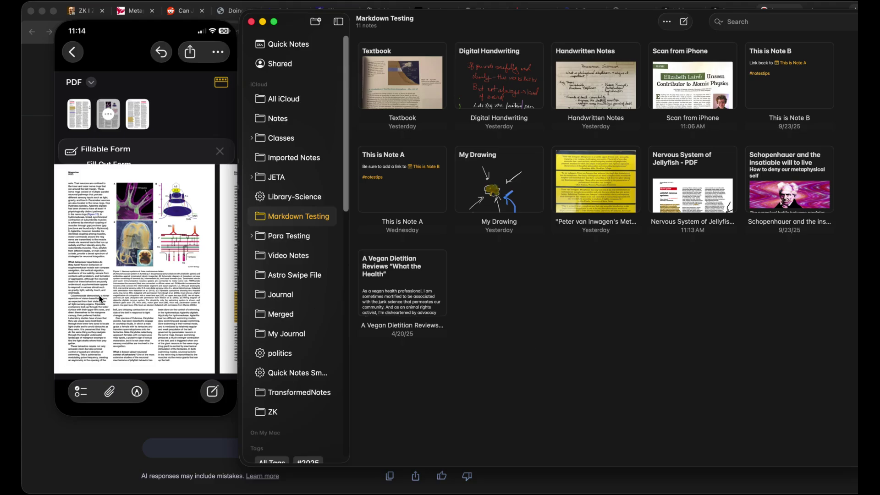
# Step: Look at the mirrored PDF note, then open Nervous System of Jellyfish - PDF on the Mac
pyautogui.click(107, 268)
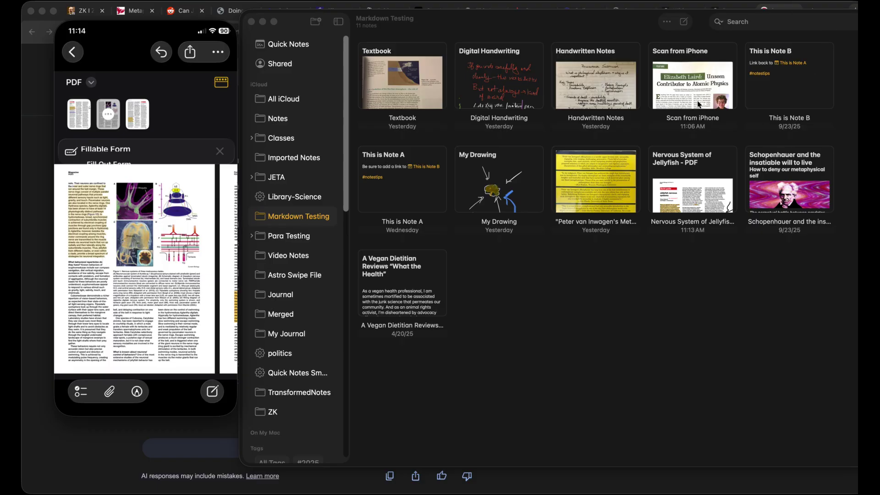
pyautogui.click(709, 178)
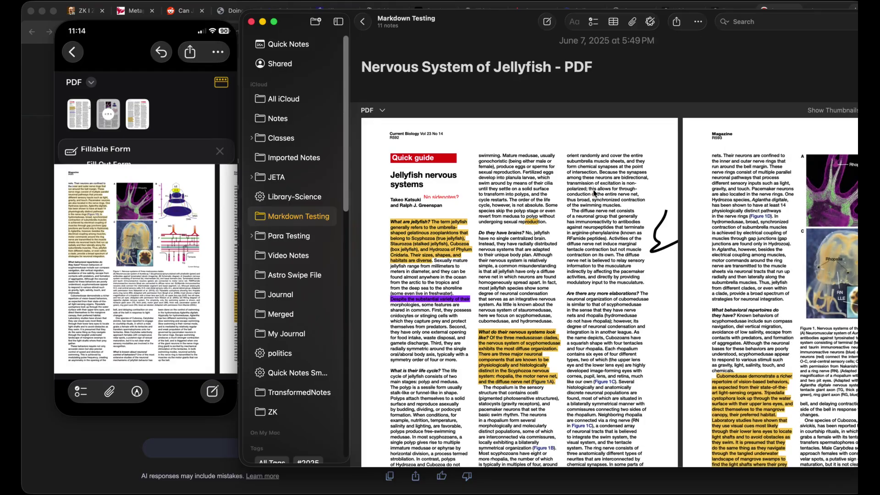
# Step: Select a passage in the jellyfish PDF's third column and bring up its Copy/Look Up options
pyautogui.moveTo(595, 197); pyautogui.dragTo(636, 291)
pyautogui.rightClick(610, 243)
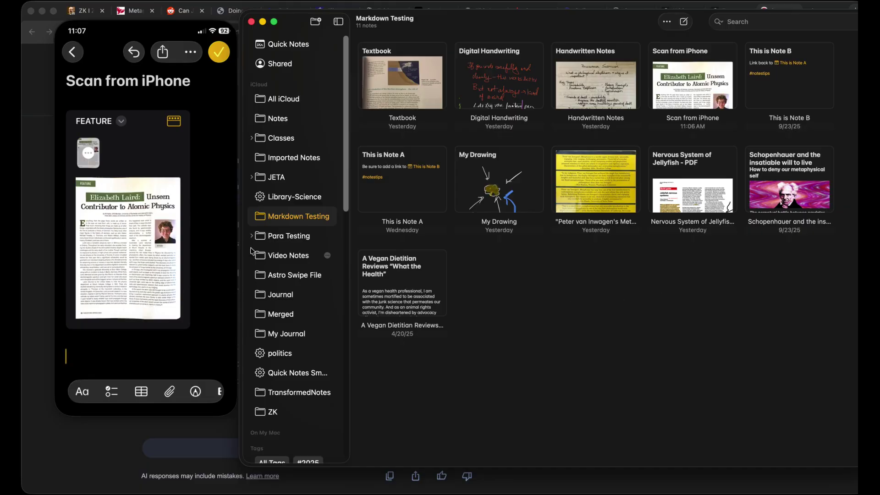
# Step: Print the Scan from iPhone note from Share and open page 2 as a full PDF preview
pyautogui.click(163, 56)
pyautogui.click(164, 57)
pyautogui.click(166, 54)
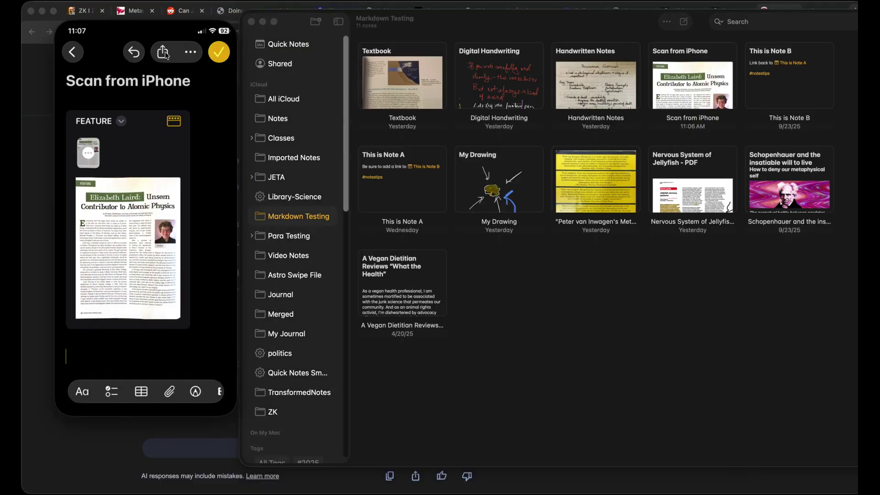
pyautogui.click(166, 54)
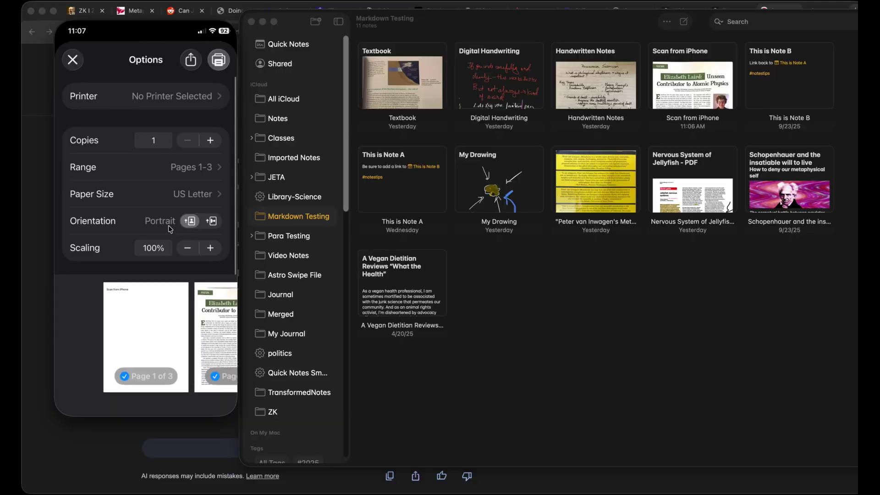
pyautogui.click(224, 354)
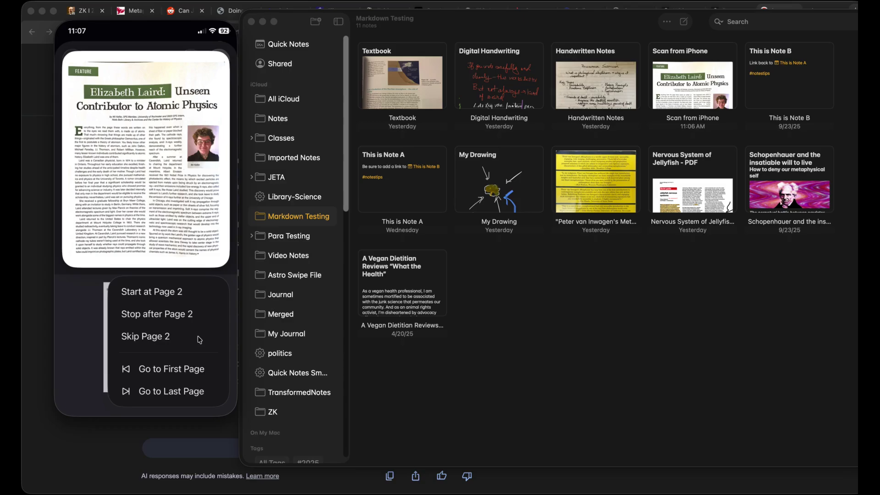
pyautogui.click(169, 149)
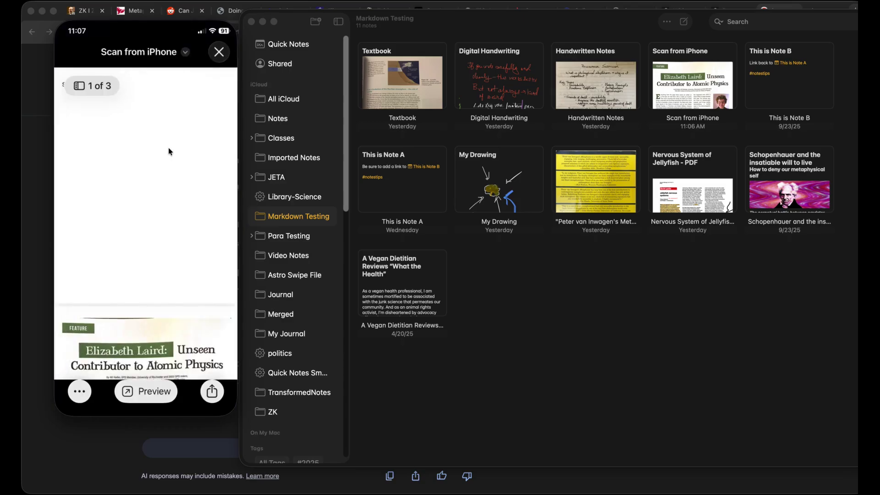
# Step: Copy the article's title and body text, then open Scan from iPhone on the Mac
pyautogui.scroll(-5, 170, 151)
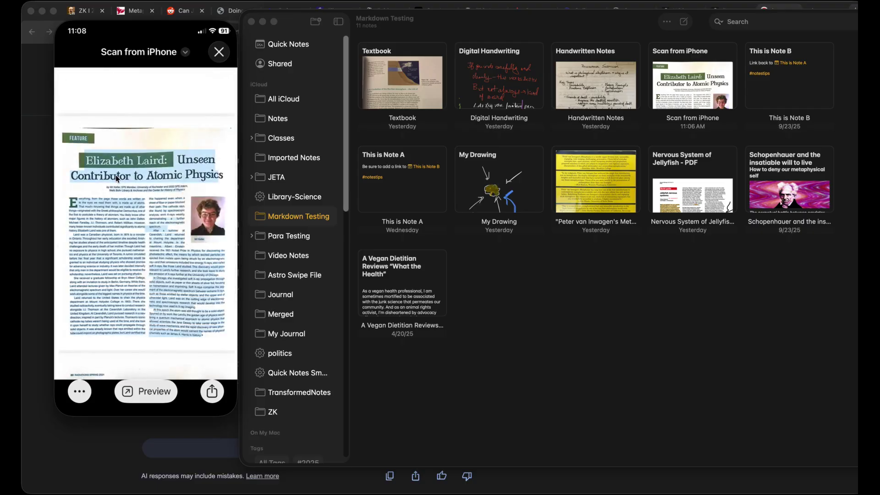
pyautogui.moveTo(117, 178); pyautogui.dragTo(116, 232)
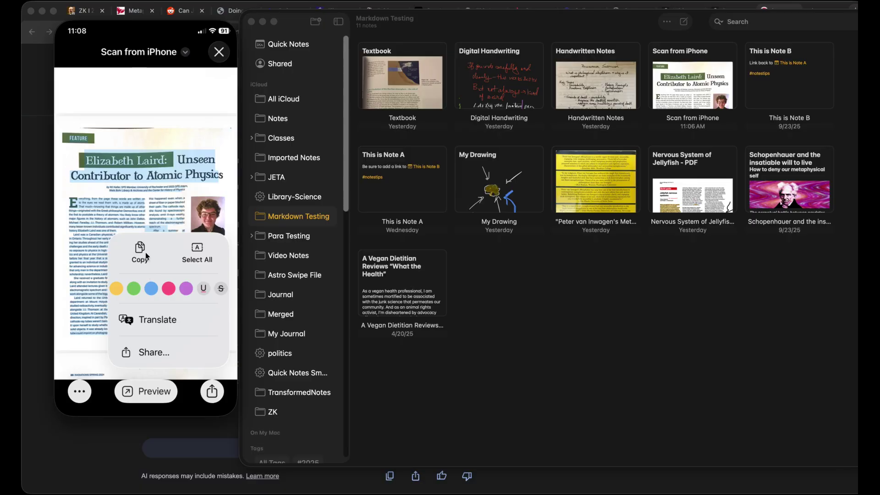
pyautogui.click(144, 252)
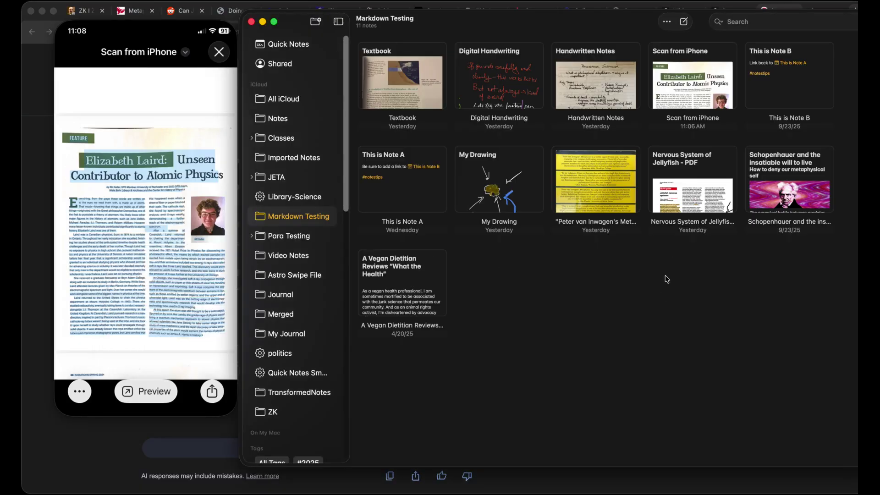
pyautogui.doubleClick(703, 104)
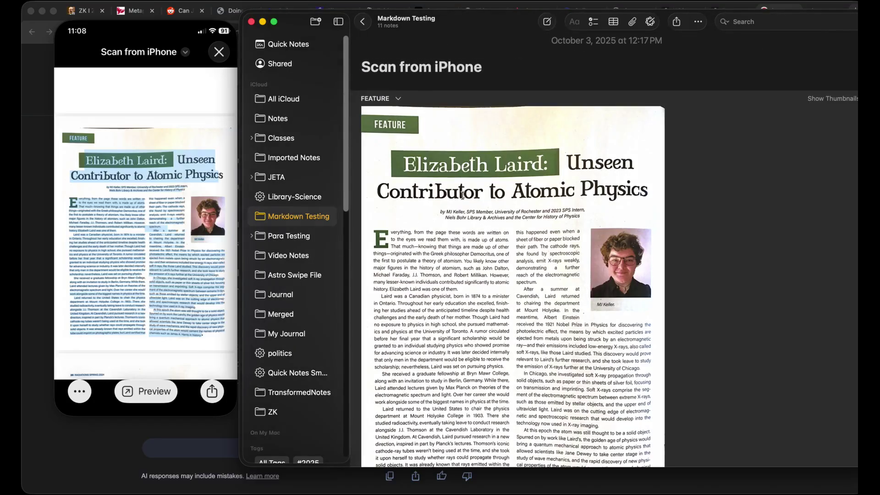
# Step: Quick Look the scanned article attachment full-size and click a line of the previewed text
pyautogui.rightClick(437, 157)
pyautogui.click(398, 99)
pyautogui.click(399, 99)
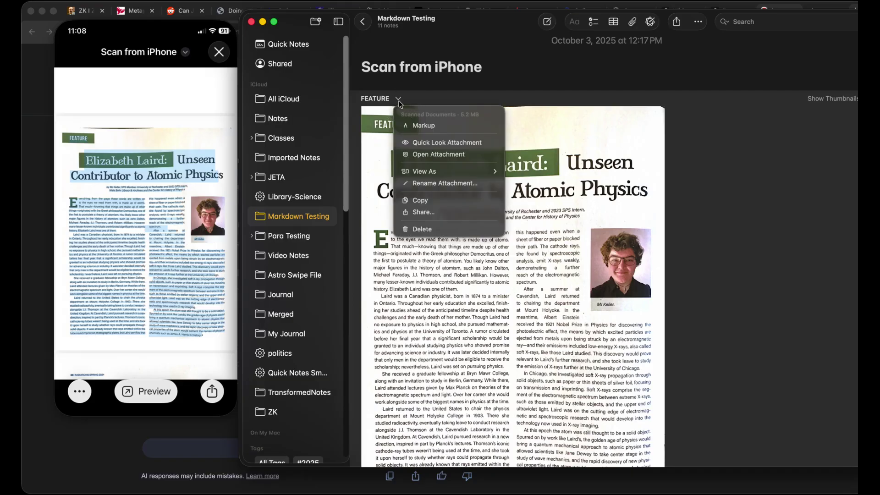
pyautogui.click(422, 144)
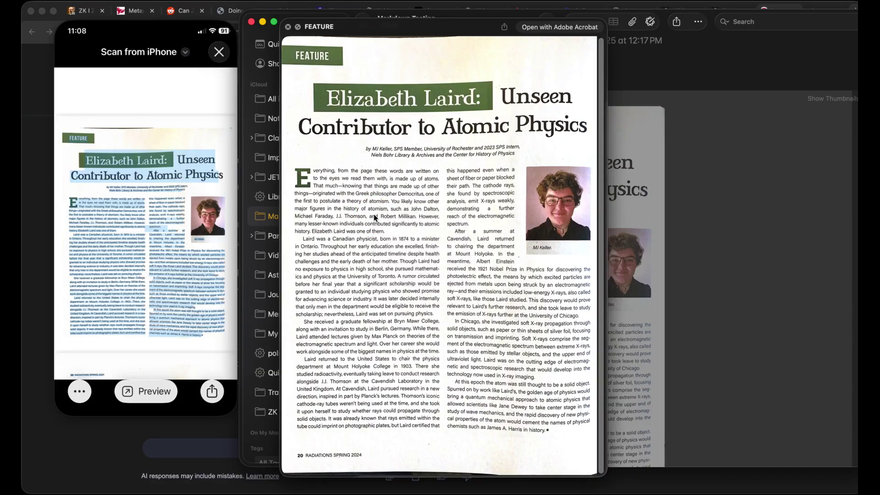
pyautogui.click(359, 188)
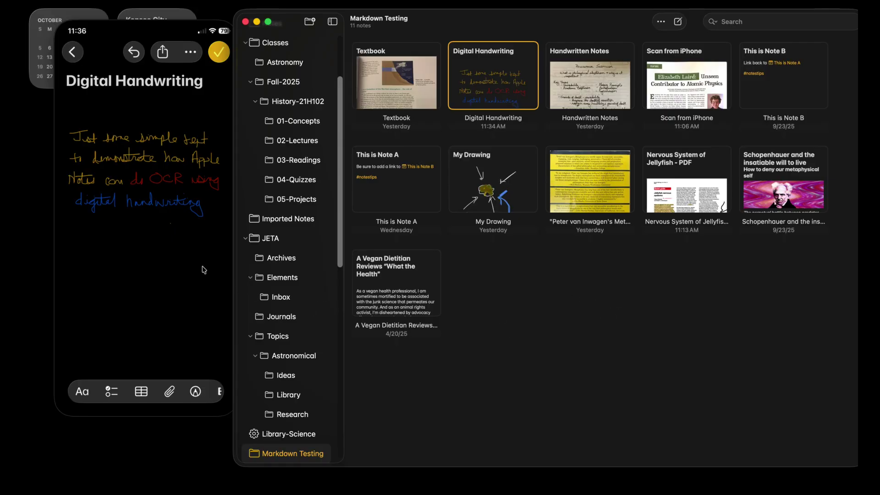
# Step: Select all four handwritten lines in the mirrored note and copy them as typed text
pyautogui.click(173, 264)
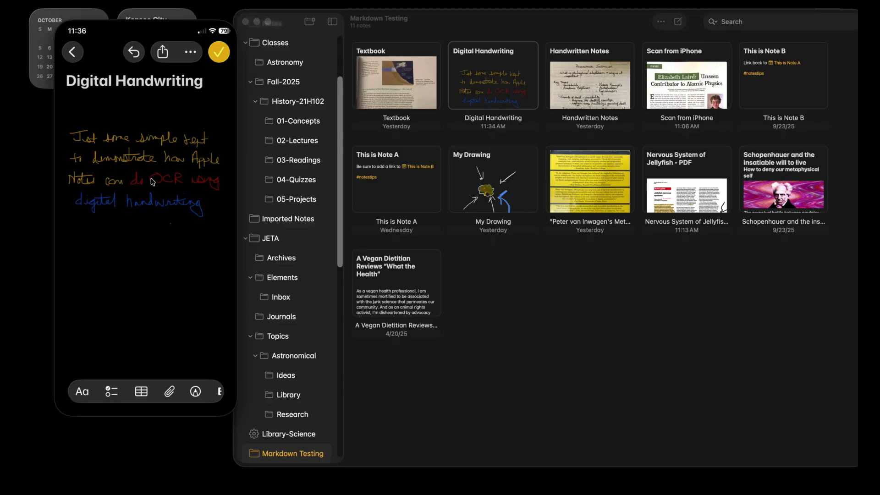
pyautogui.doubleClick(102, 151)
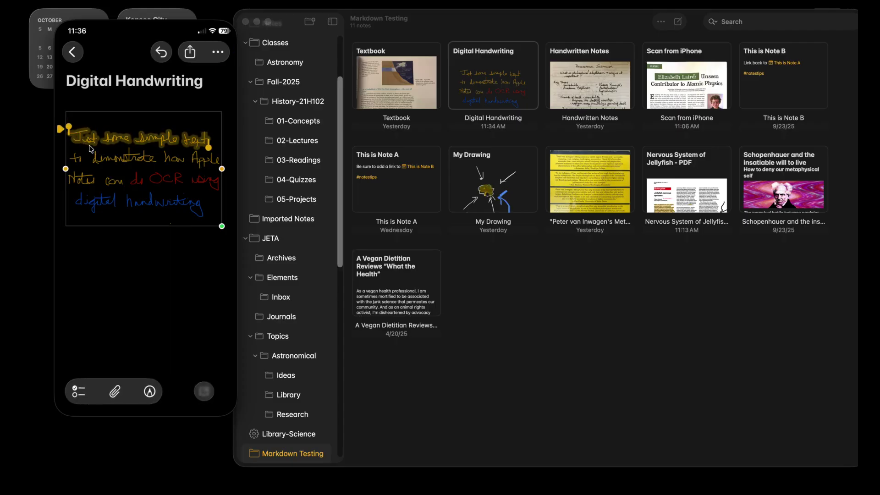
pyautogui.click(209, 149)
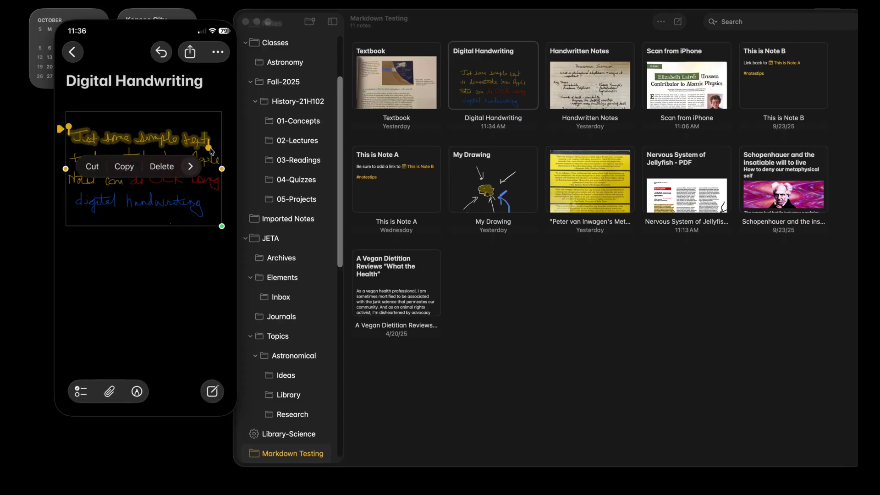
pyautogui.moveTo(209, 149); pyautogui.dragTo(194, 220)
pyautogui.click(172, 205)
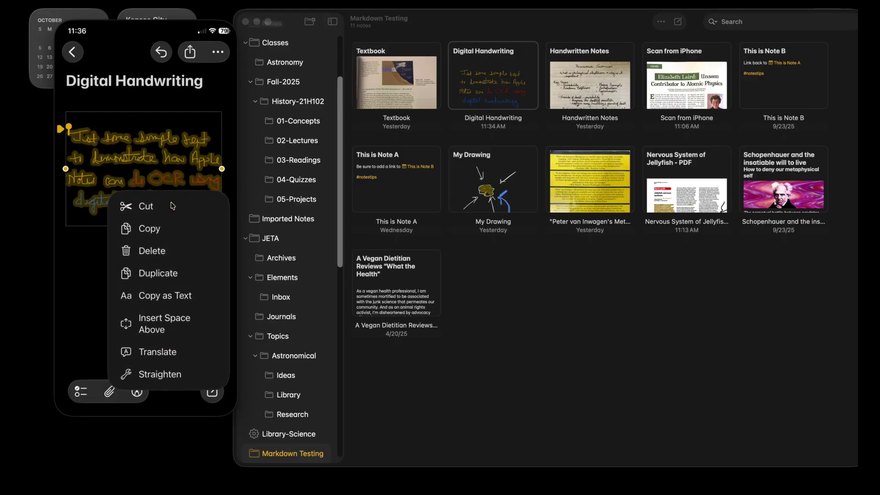
pyautogui.click(176, 295)
# Step: Paste the typed text below the drawing, then open Digital Handwriting on the Mac
pyautogui.click(82, 256)
pyautogui.press('super+v')
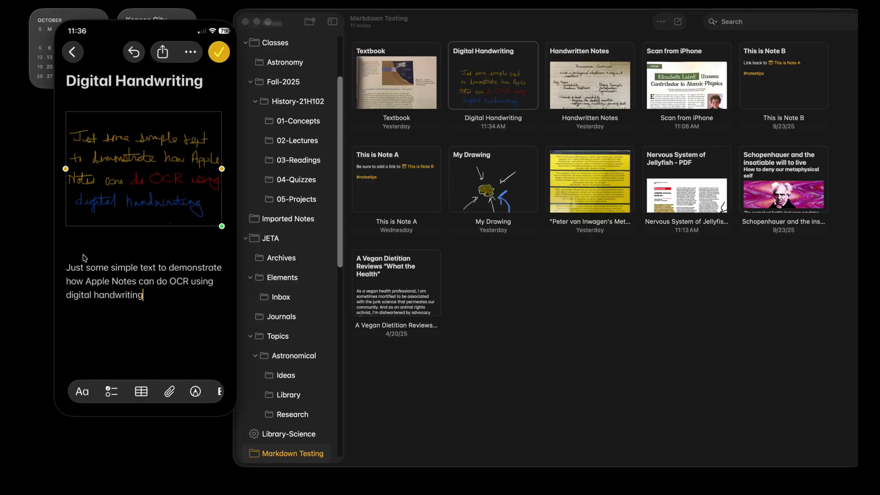
pyautogui.click(587, 308)
pyautogui.doubleClick(496, 100)
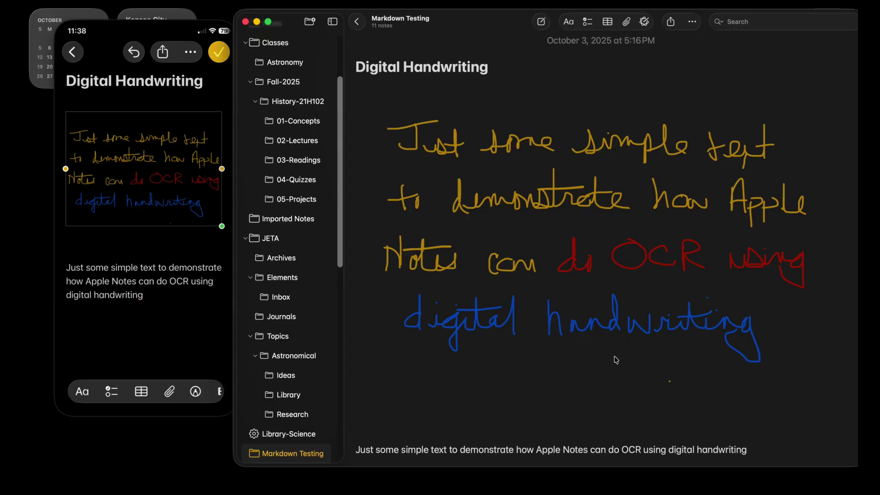
# Step: Screenshot the region around the note's handwritten drawing with Cmd+Shift+4
pyautogui.press('super+shift+4')
pyautogui.moveTo(360, 96); pyautogui.dragTo(833, 400)
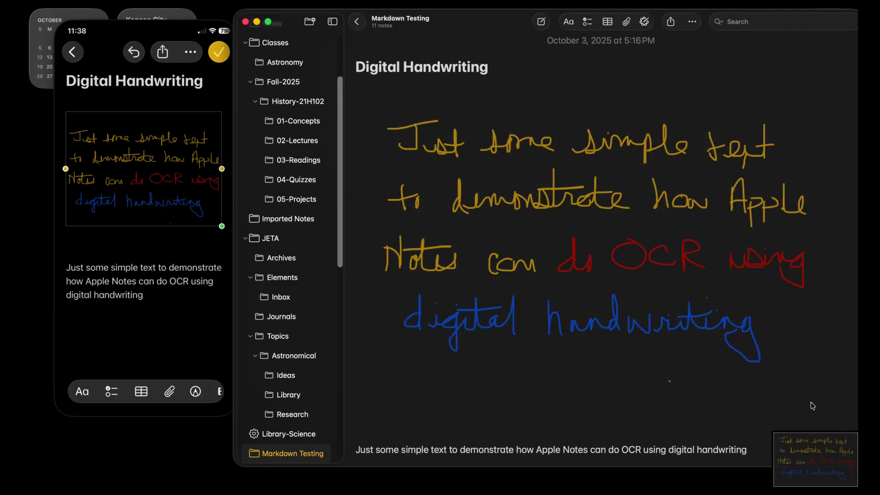